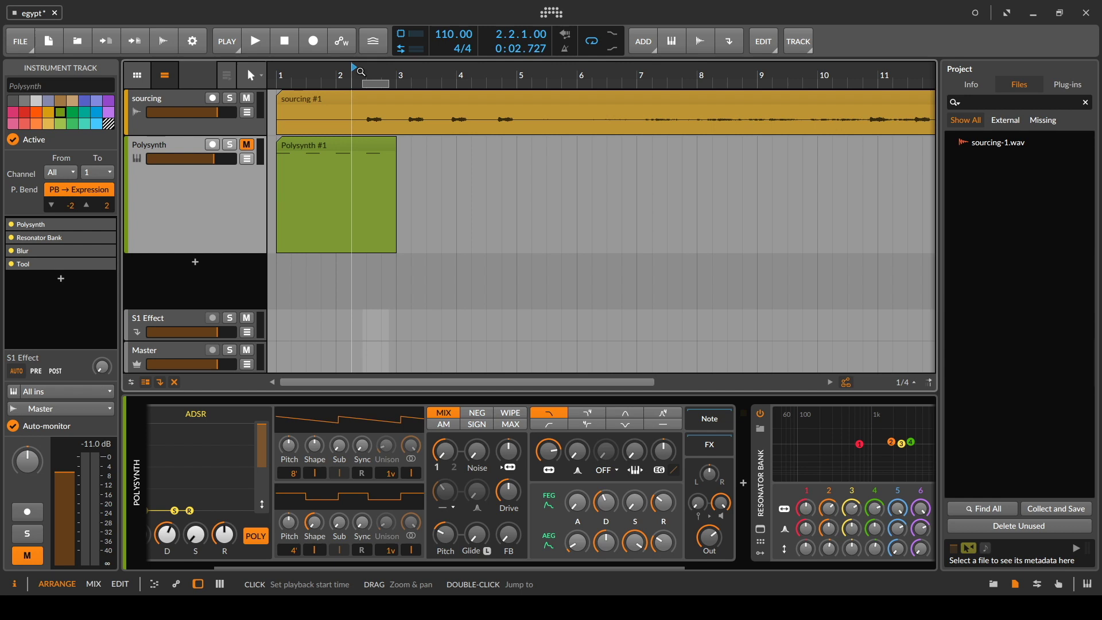
Play the egypt project to hear the sourcing recording and turn loop playback off.
{"action": "key", "text": "space"}
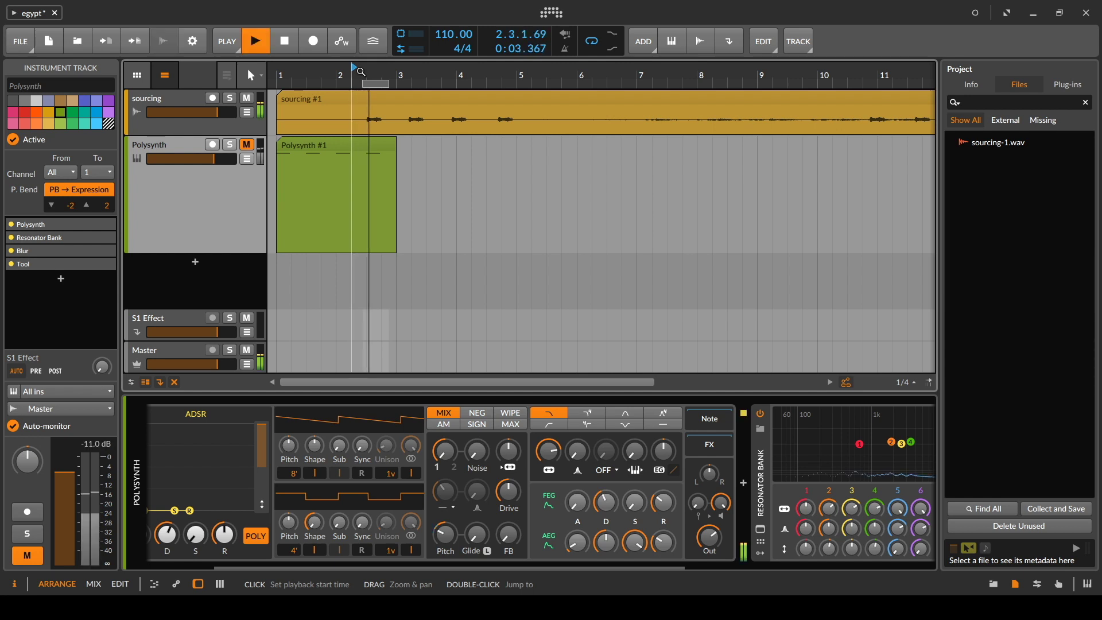
{"action": "key", "text": "ctrl+l"}
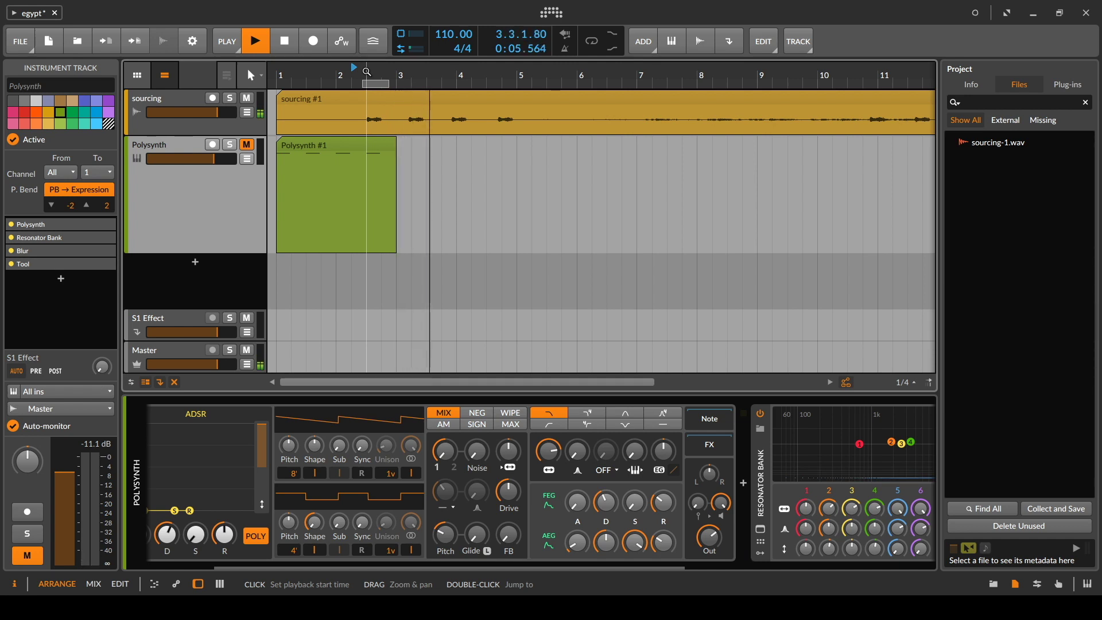
Audition the Polysynth part from bar 1, then zoom out to show bars 1–16.
{"action": "key", "text": "space"}
{"action": "left_click", "coordinate": [281, 73]}
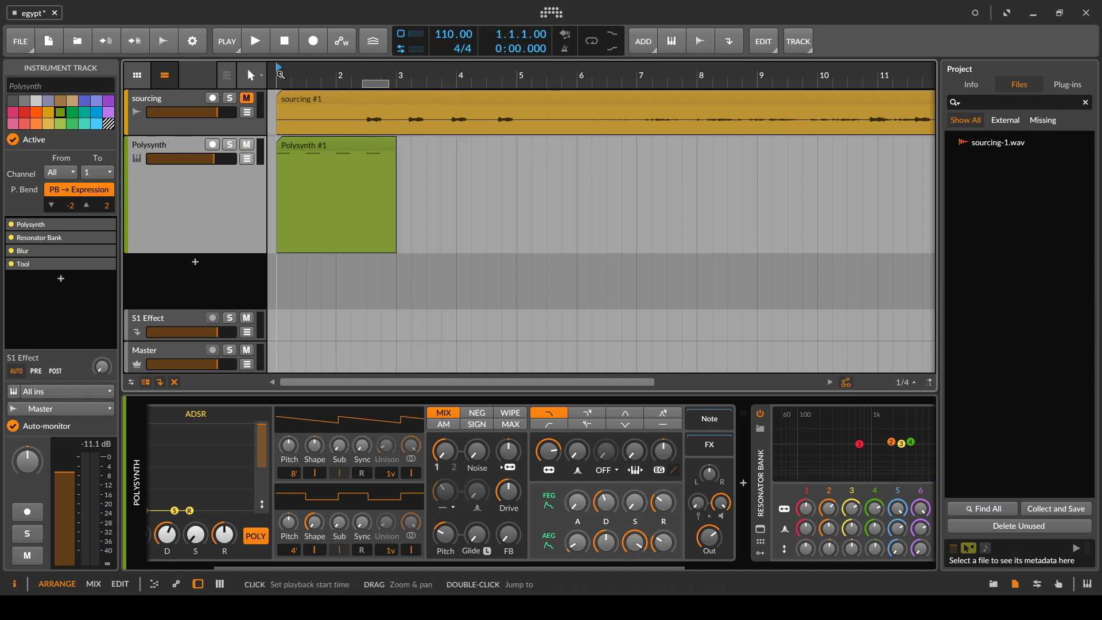
{"action": "key", "text": "space"}
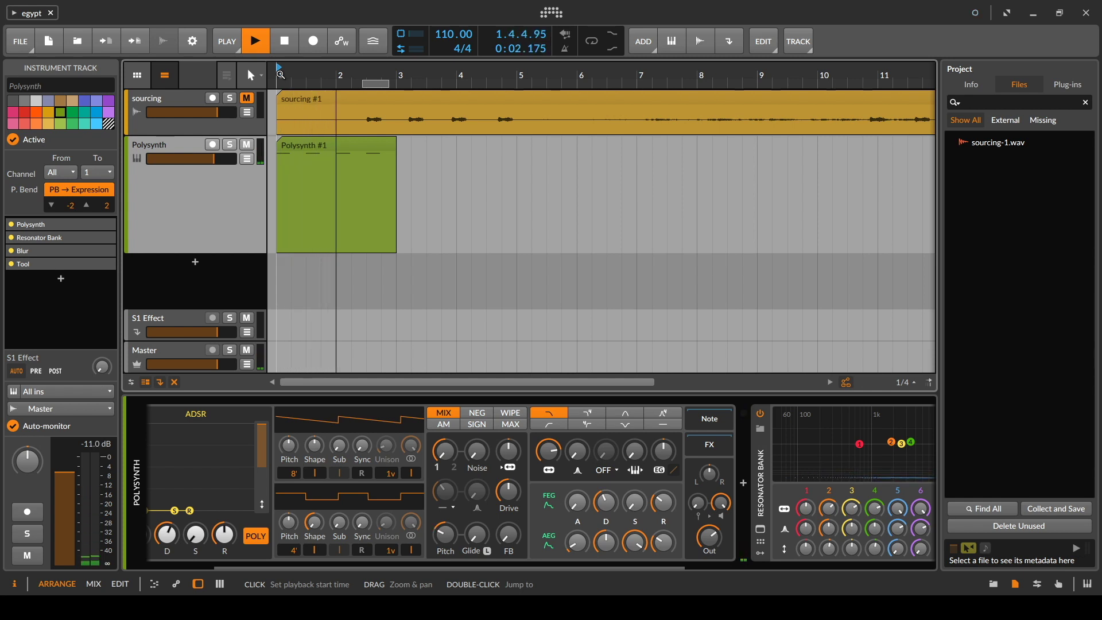
{"action": "key", "text": "space"}
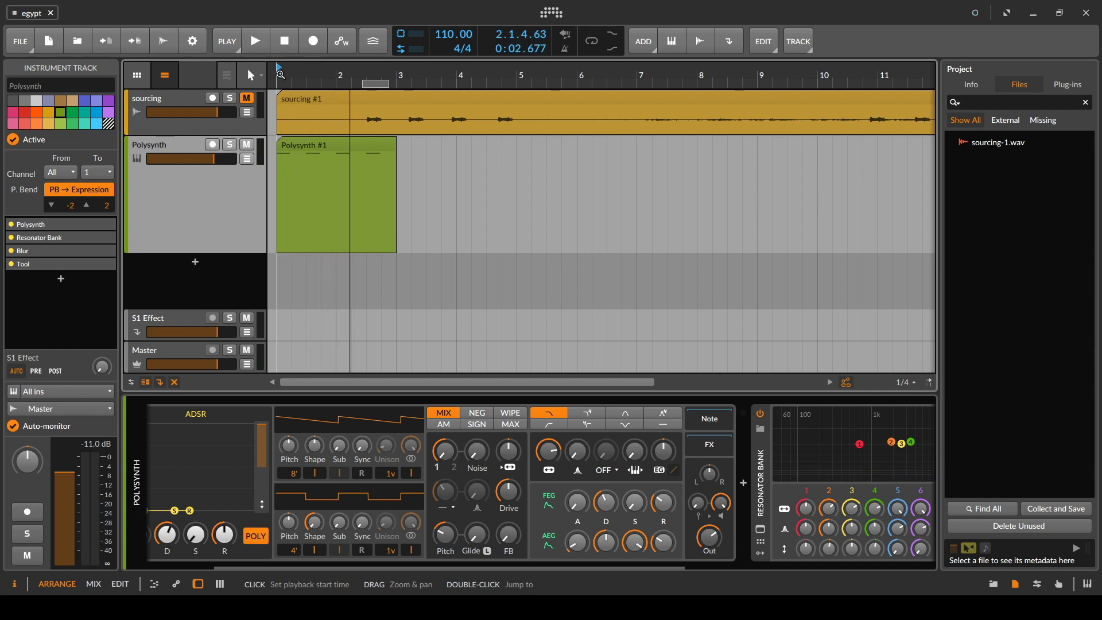
{"action": "left_click_drag", "start_coordinate": [281, 73], "coordinate": [298, 257]}
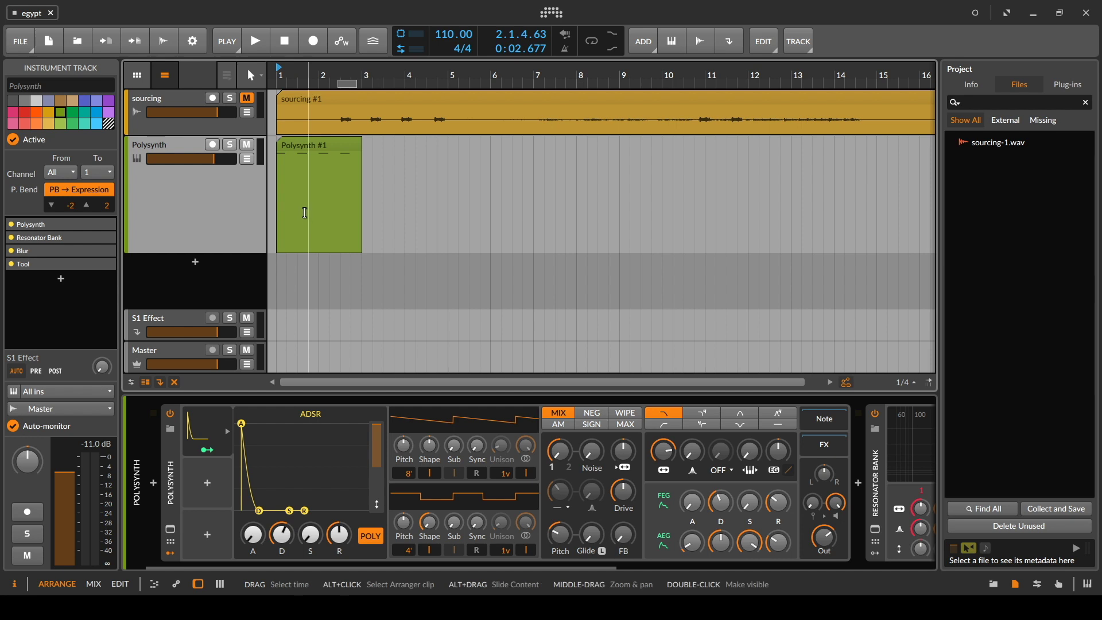
Switch off Resonator Bank and Blur, then select the Polysynth's ADSR modulator.
{"action": "left_click_drag", "start_coordinate": [475, 566], "coordinate": [872, 574]}
{"action": "left_click", "coordinate": [338, 413]}
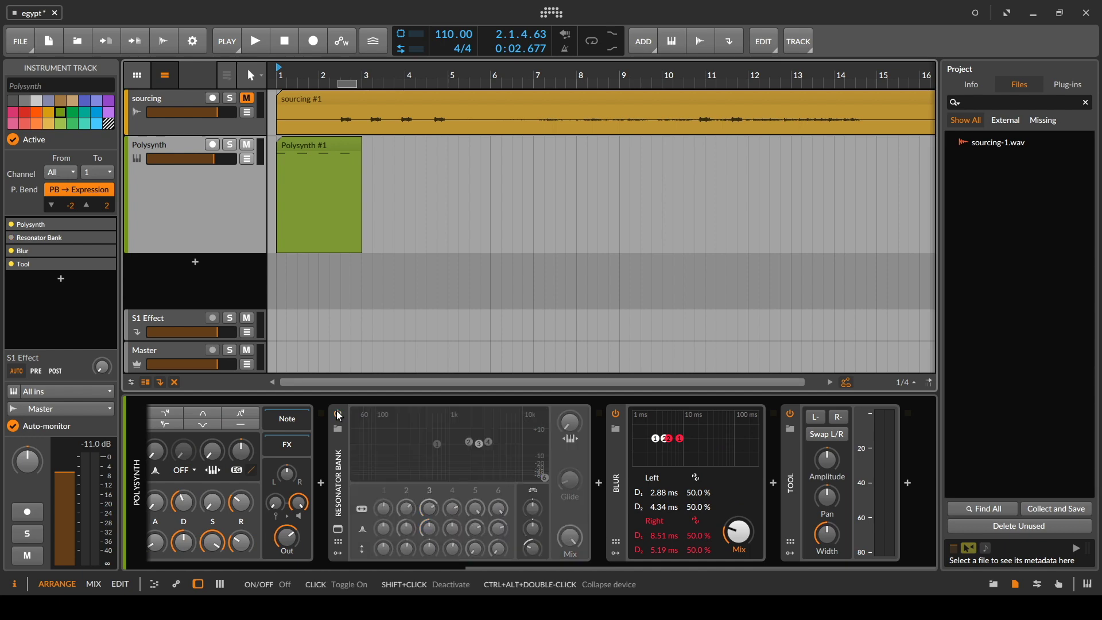
{"action": "left_click", "coordinate": [615, 413]}
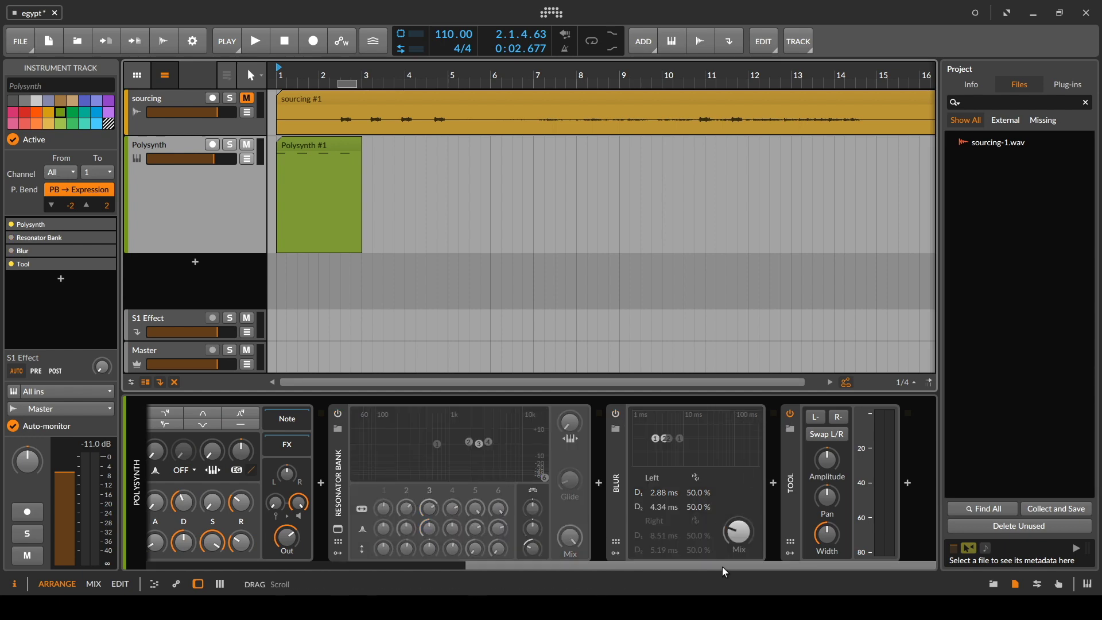
{"action": "left_click_drag", "start_coordinate": [662, 566], "coordinate": [311, 579]}
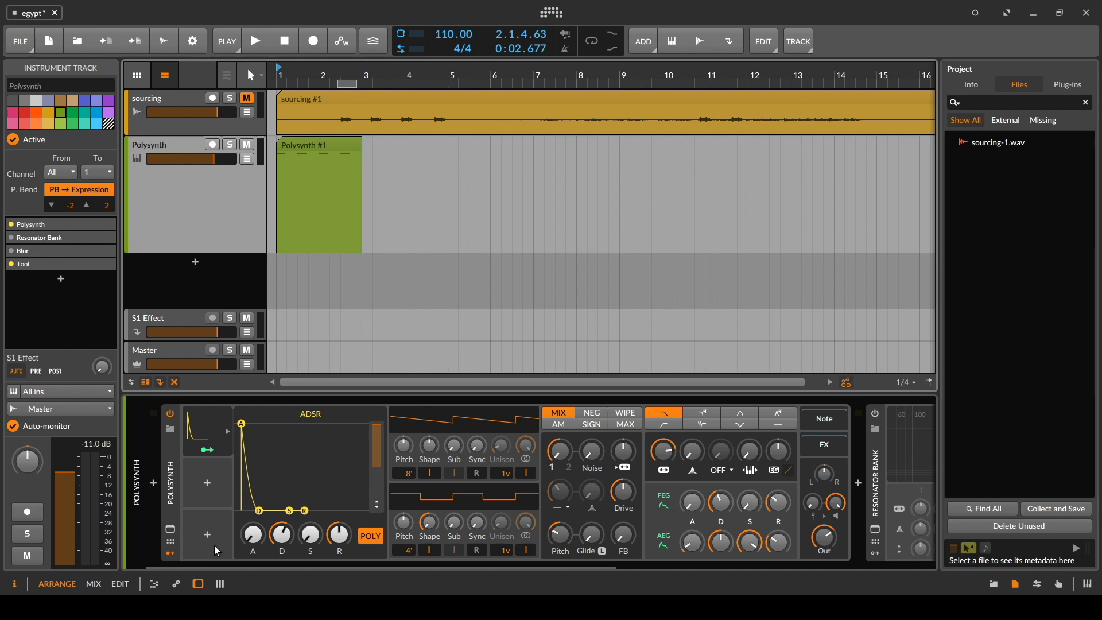
{"action": "left_click", "coordinate": [204, 418]}
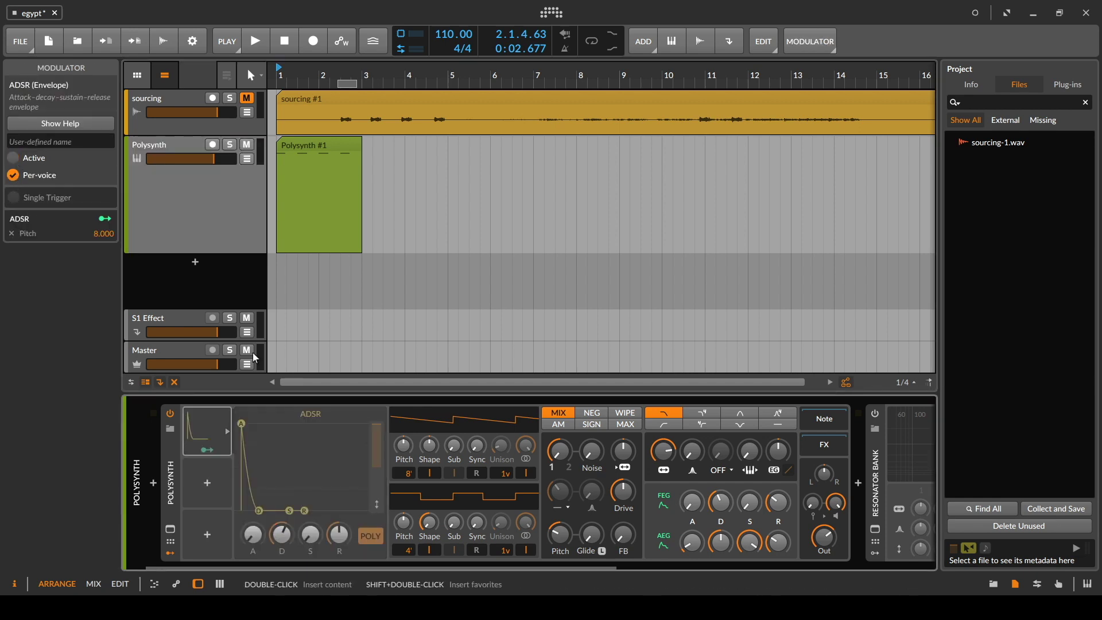
Show the Polysynth settings, save the project, and play the dry synth sound.
{"action": "left_click", "coordinate": [168, 490]}
{"action": "key", "text": "ctrl+s"}
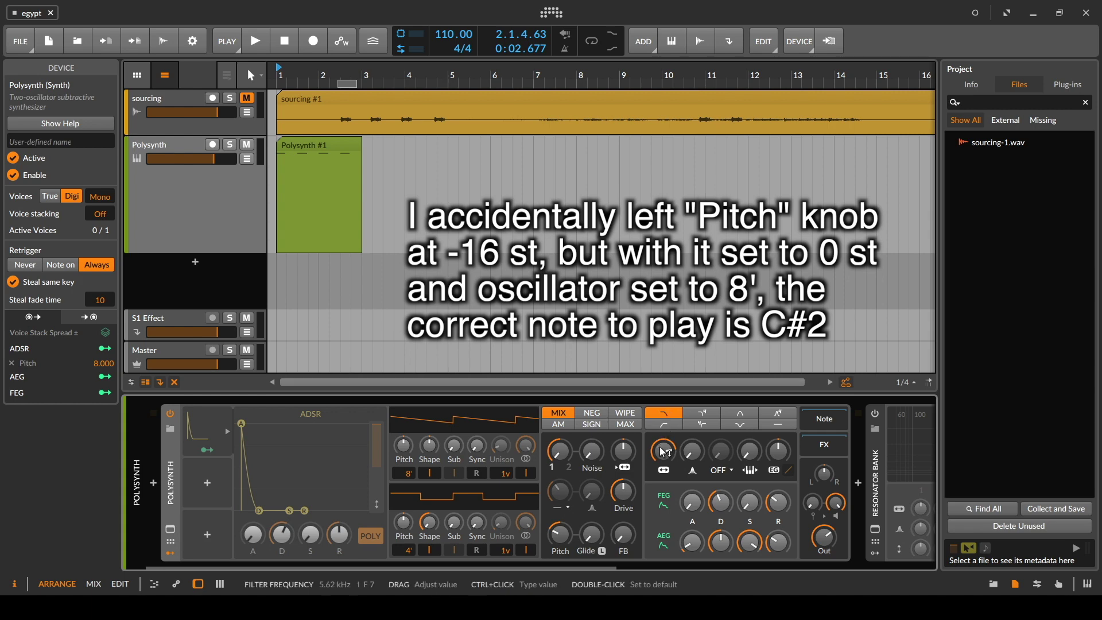
{"action": "key", "text": "space"}
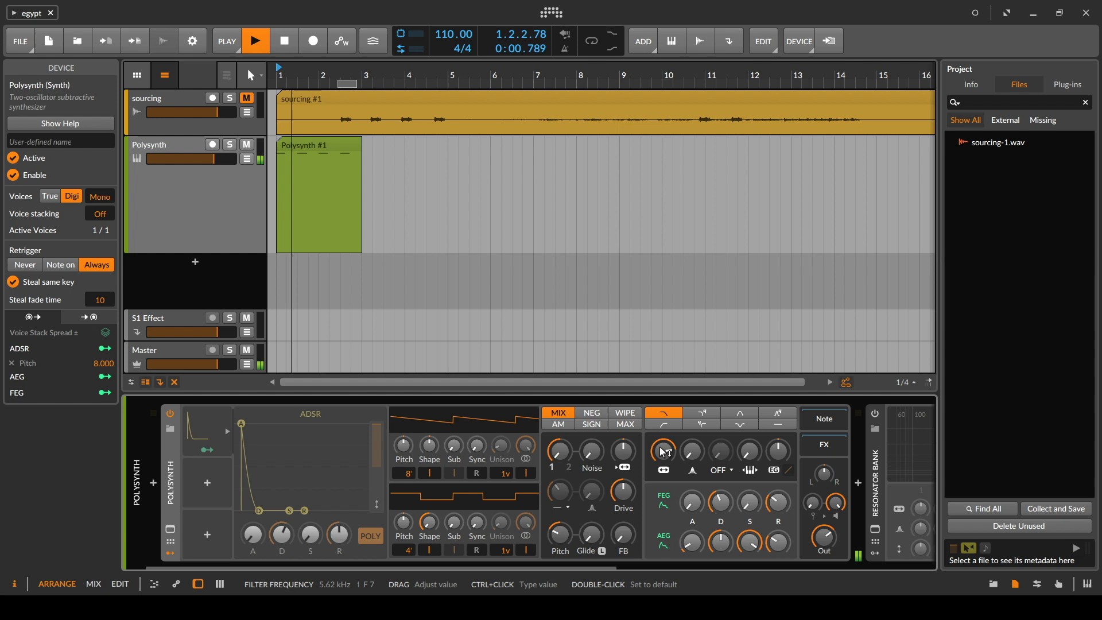
{"action": "key", "text": "space"}
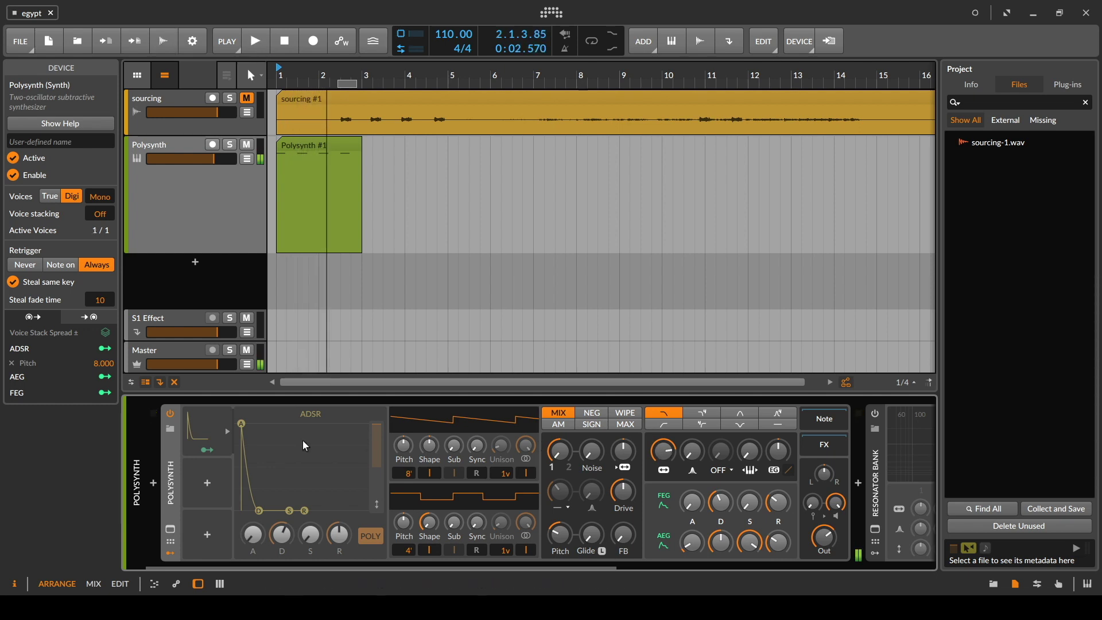
Activate the ADSR envelope modulating pitch by 8.000 and play to hear it.
{"action": "left_click", "coordinate": [205, 425]}
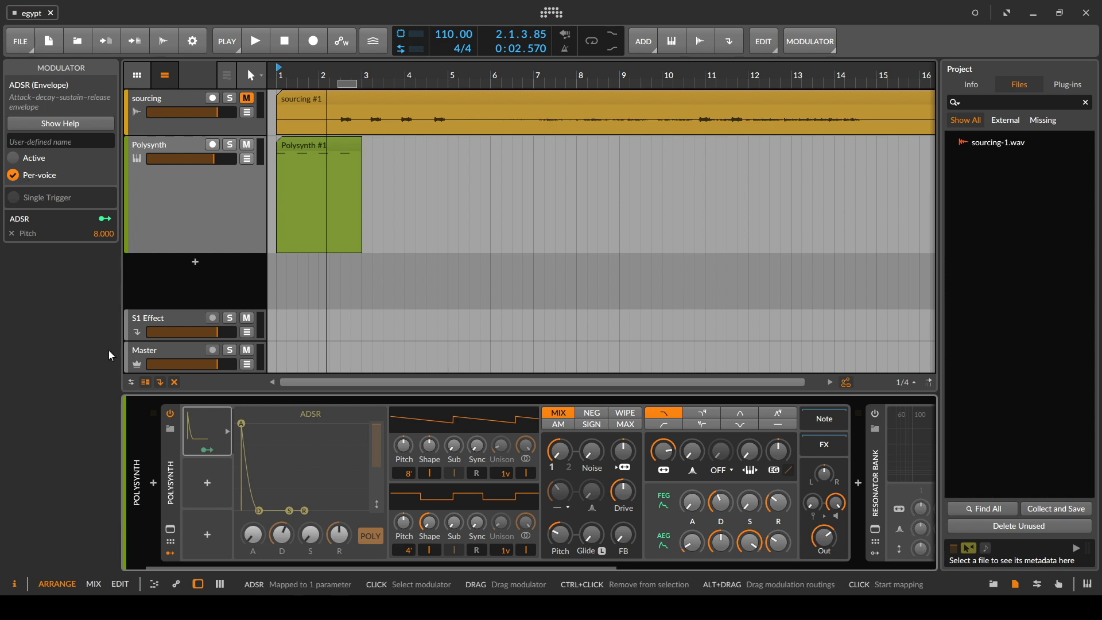
{"action": "left_click", "coordinate": [14, 158]}
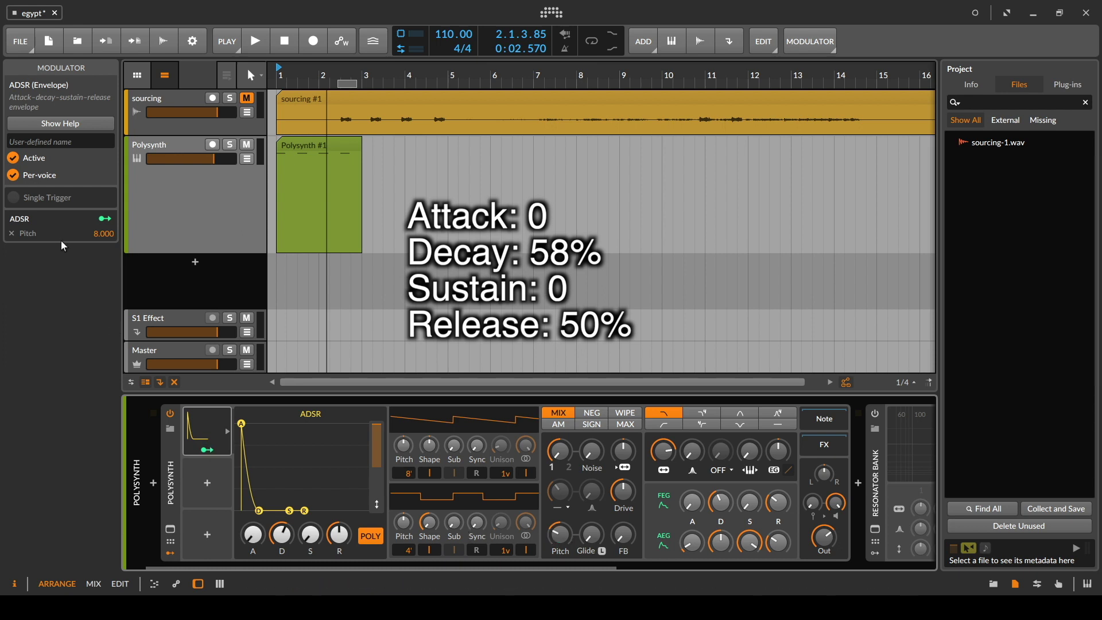
{"action": "key", "text": "space"}
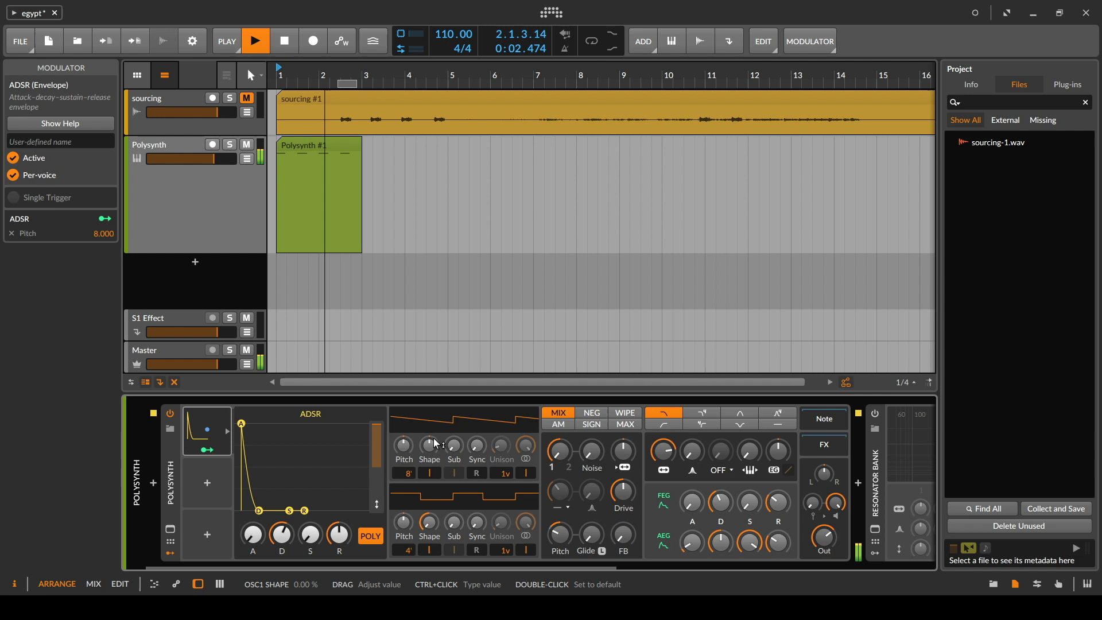
{"action": "key", "text": "space"}
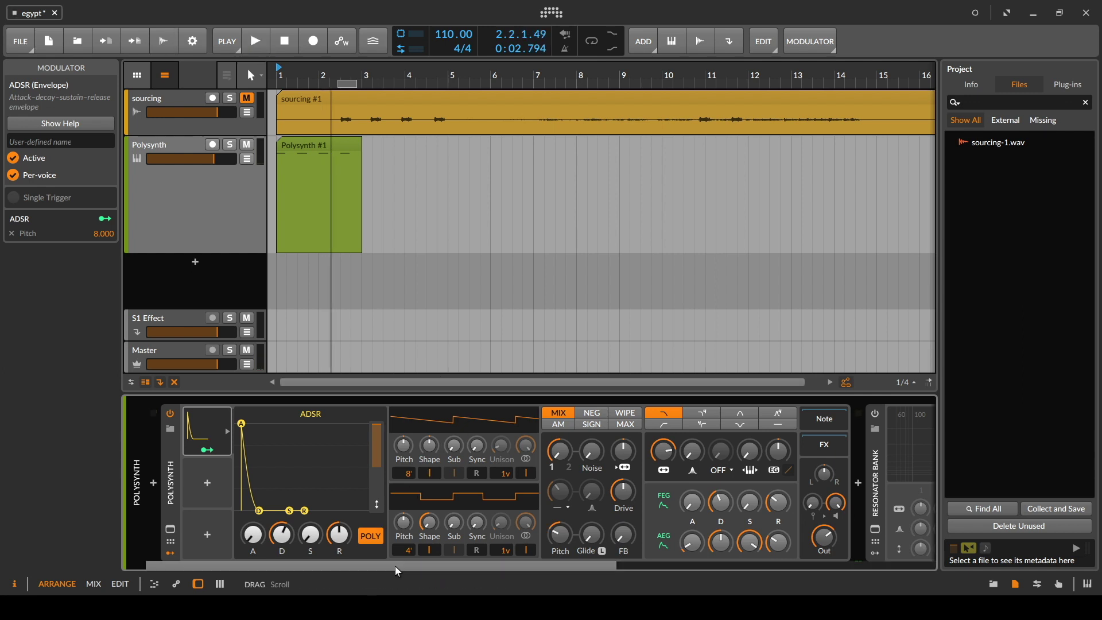
Turn the Resonator Bank (690, 1870, 2560, 3420 Hz) back on and audition the synth through it.
{"action": "left_click_drag", "start_coordinate": [395, 565], "coordinate": [612, 582]}
{"action": "left_click", "coordinate": [495, 413]}
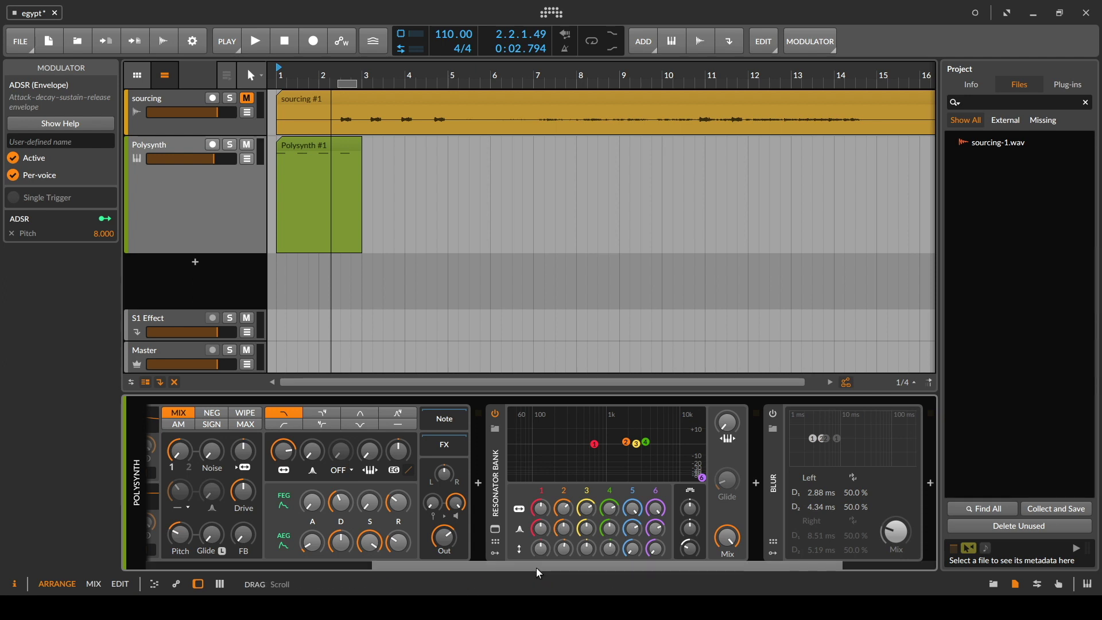
{"action": "left_click_drag", "start_coordinate": [536, 567], "coordinate": [580, 566]}
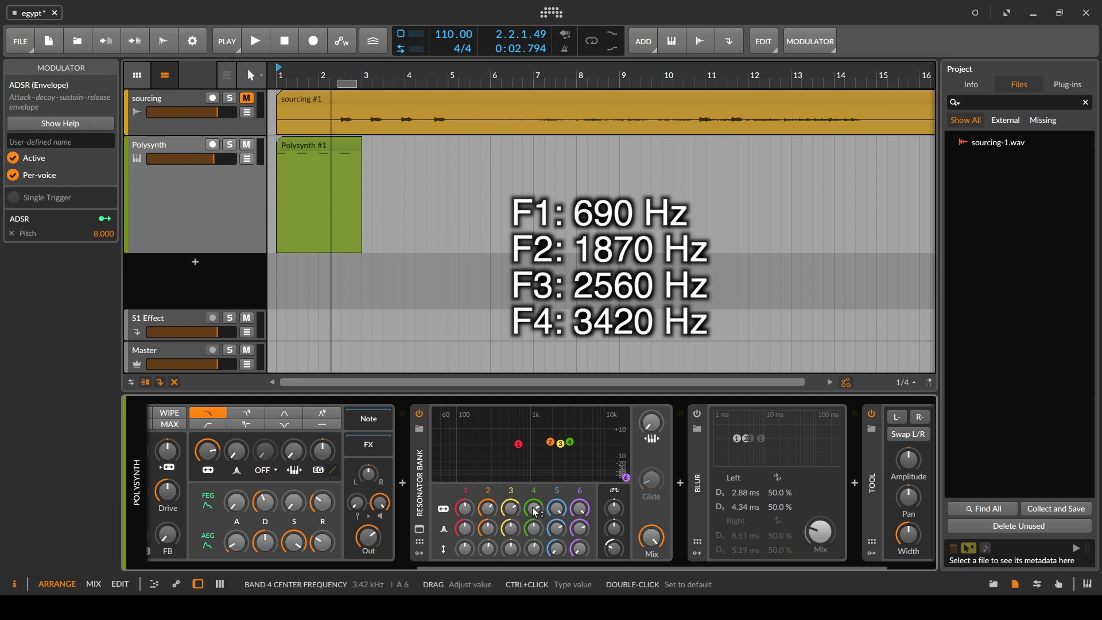
{"action": "key", "text": "space"}
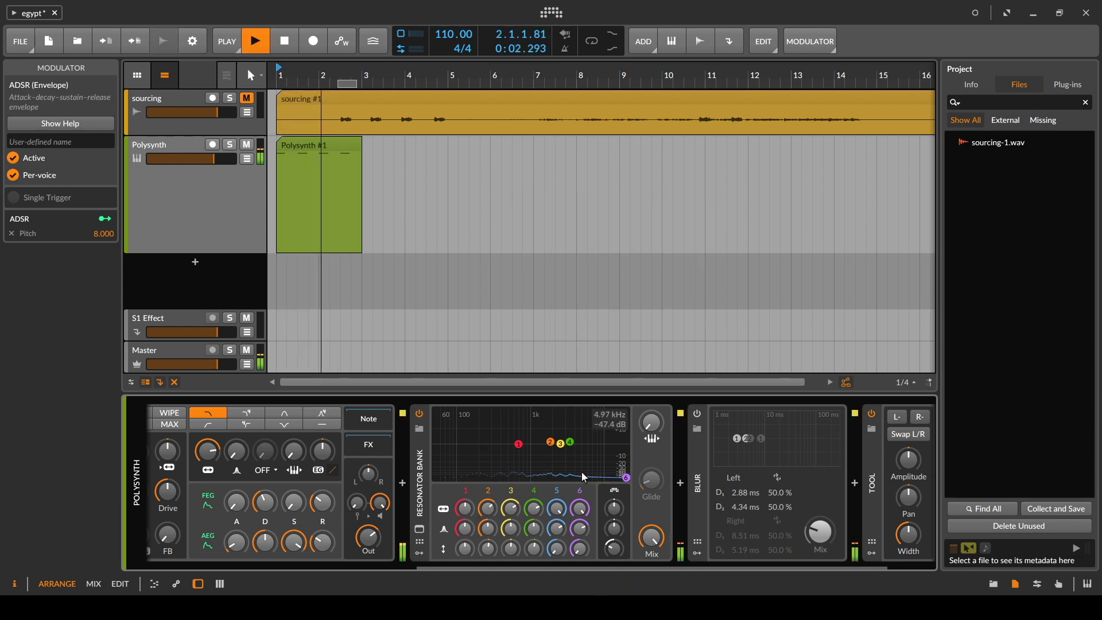
{"action": "key", "text": "space"}
Switch Blur on with default settings, save, and play the synth through both effects.
{"action": "scroll", "coordinate": [513, 565], "scroll_direction": "right", "scroll_amount": 3}
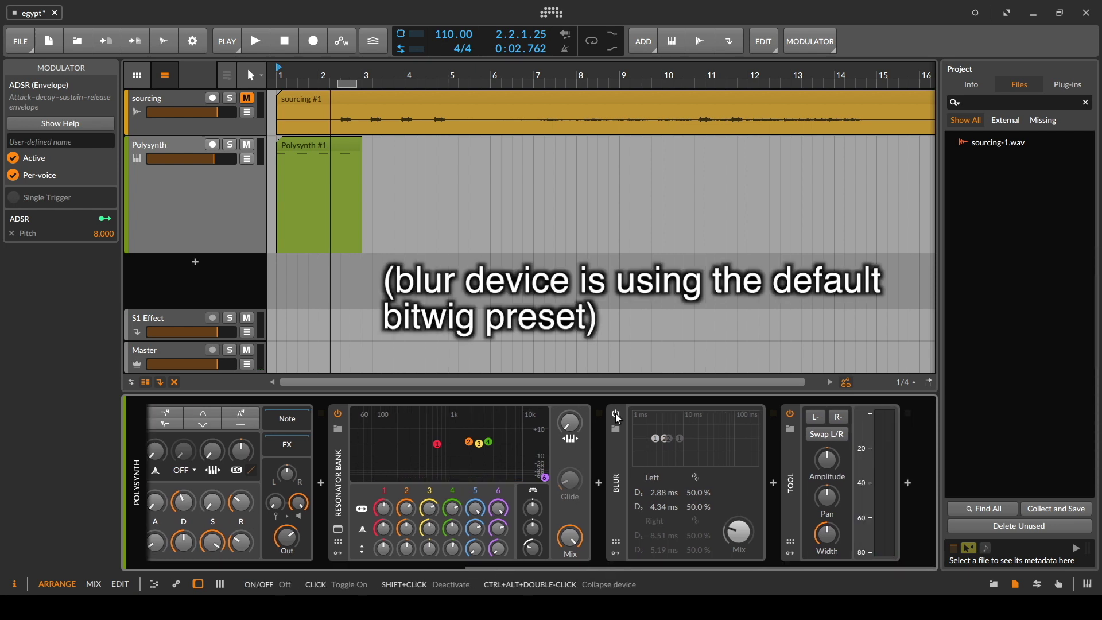
{"action": "left_click", "coordinate": [615, 414]}
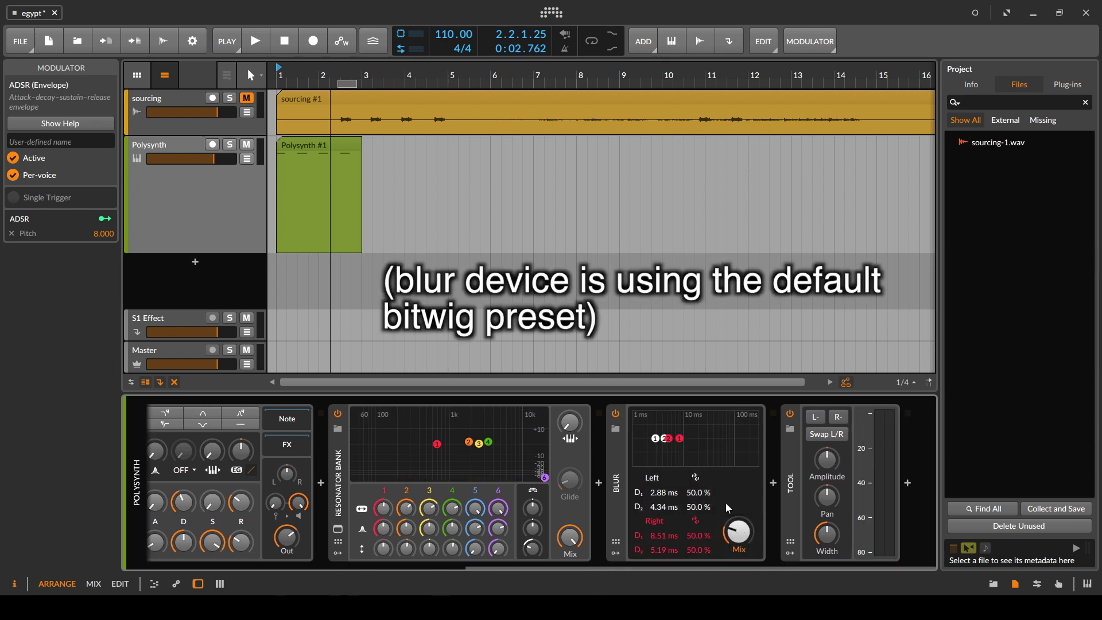
{"action": "key", "text": "ctrl+s"}
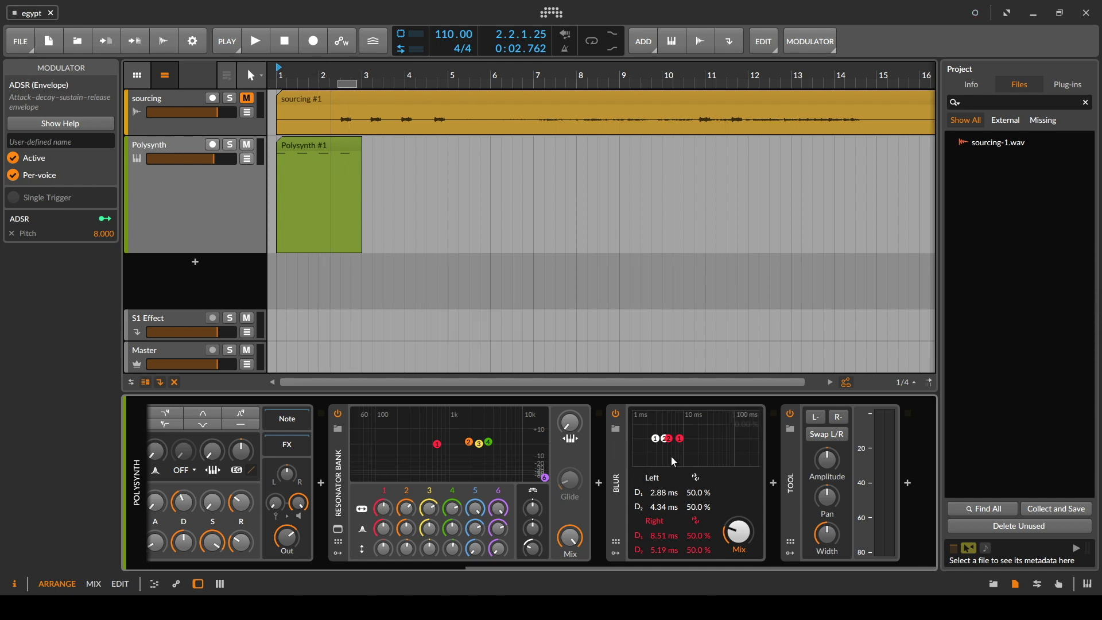
{"action": "left_click", "coordinate": [628, 520]}
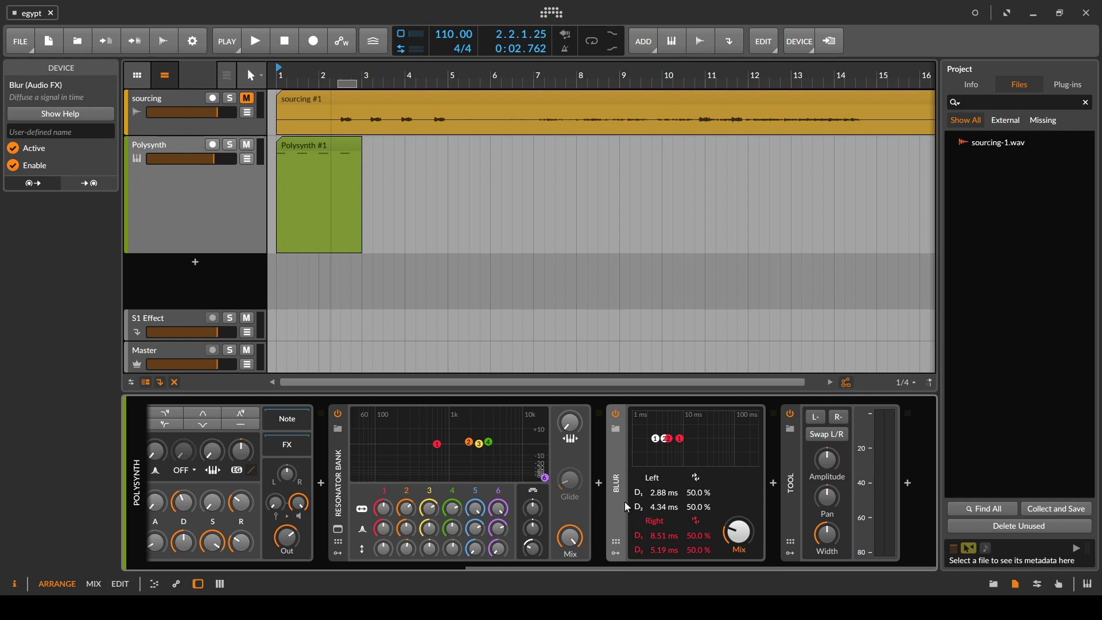
{"action": "key", "text": "space"}
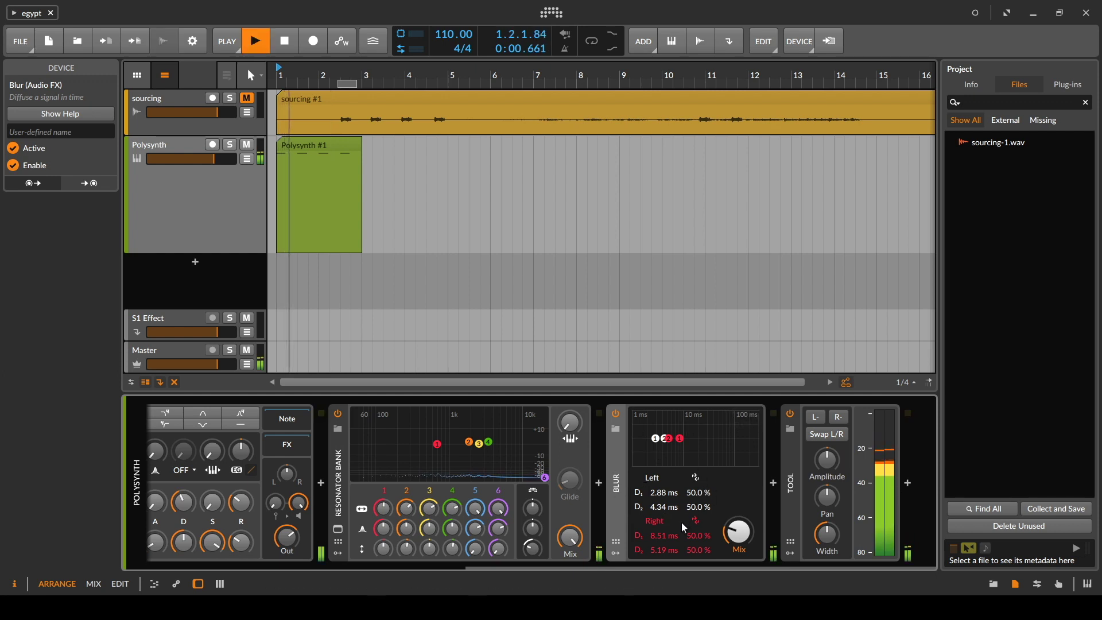
{"action": "key", "text": "space"}
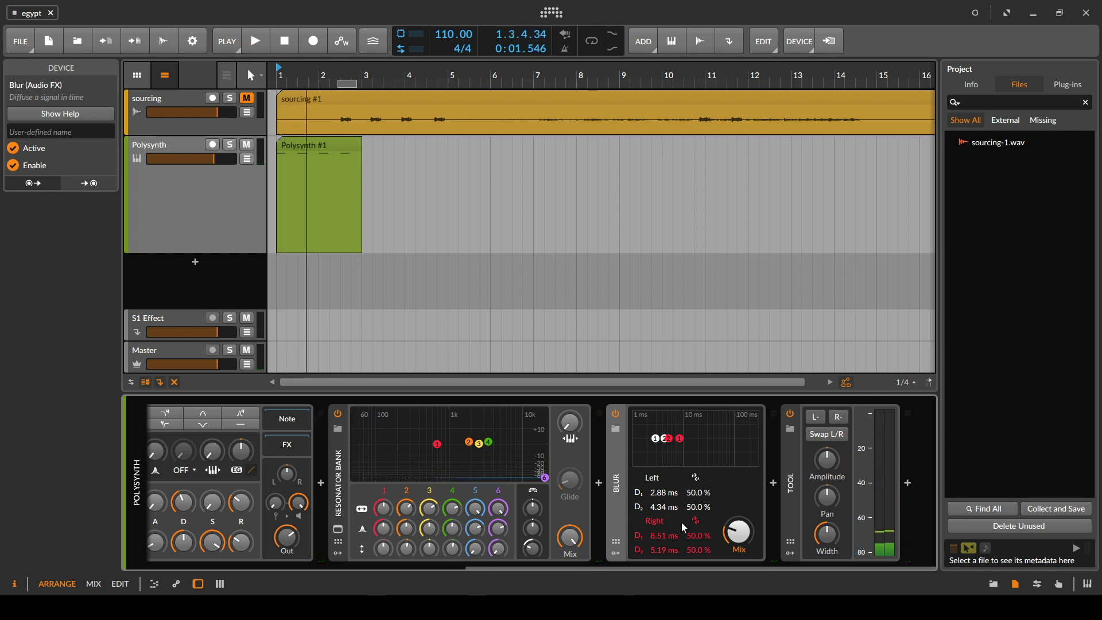
Replay the project and mute the Polysynth track to compare with the original sourcing audio.
{"action": "left_click_drag", "start_coordinate": [661, 567], "coordinate": [342, 566]}
{"action": "key", "text": "space"}
{"action": "key", "text": "space"}
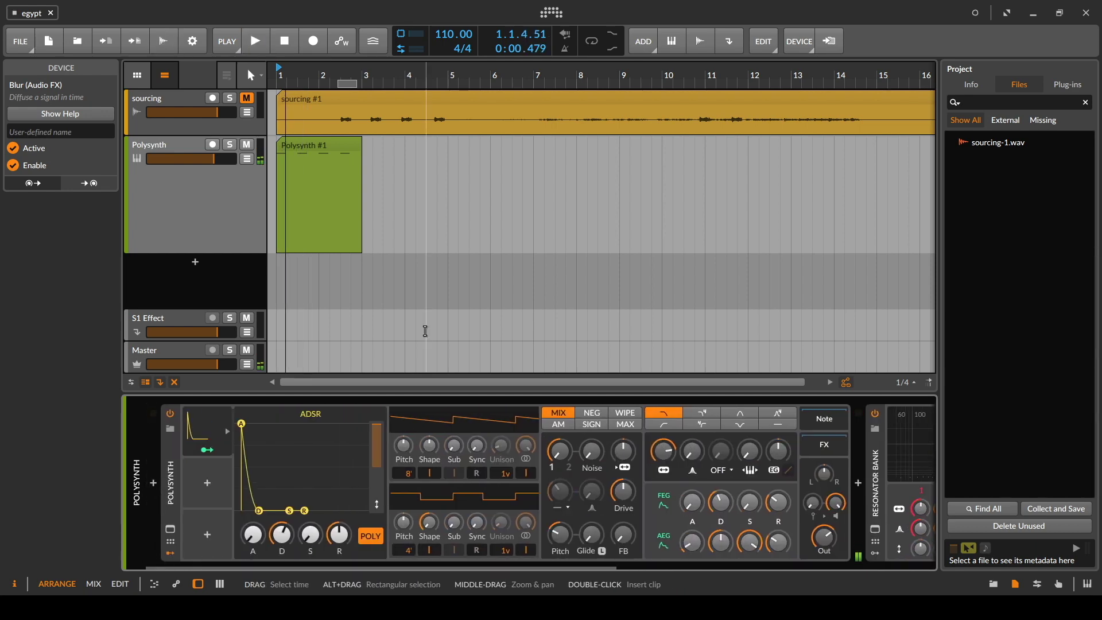
{"action": "key", "text": "space"}
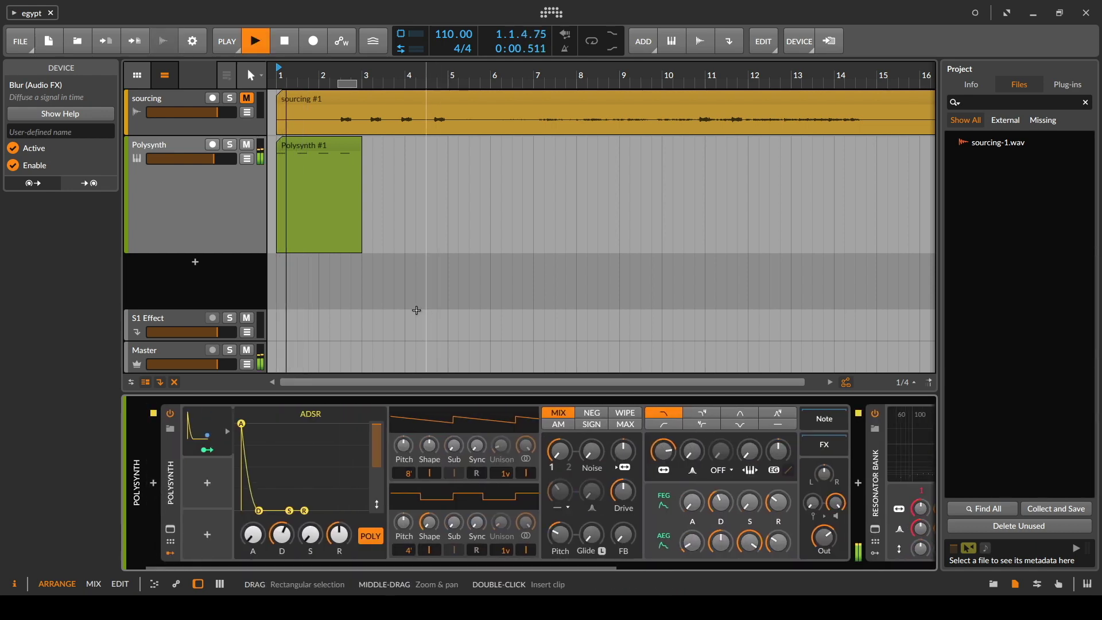
{"action": "key", "text": "space"}
{"action": "left_click", "coordinate": [248, 145]}
{"action": "key", "text": "space"}
{"action": "key", "text": "space"}
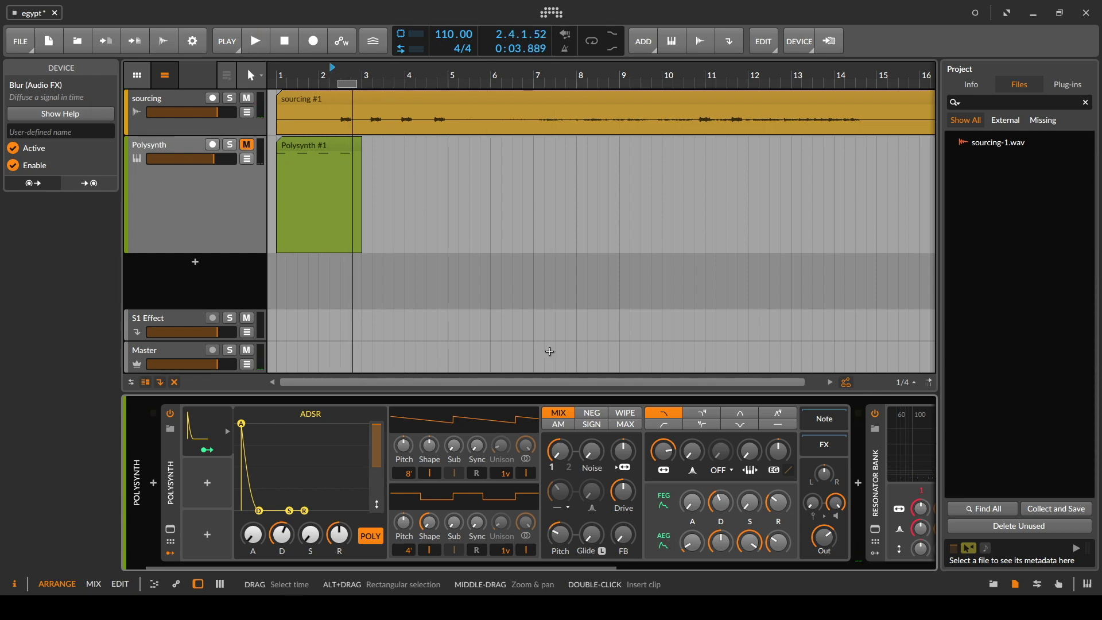
{"action": "left_click_drag", "start_coordinate": [542, 567], "coordinate": [874, 578]}
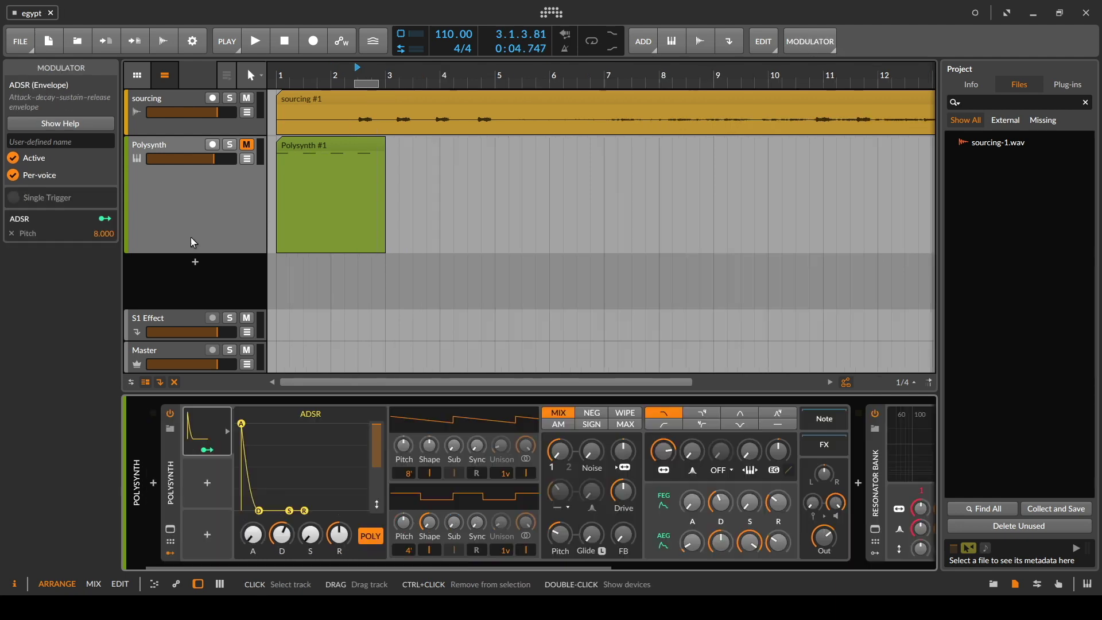
Copy the Polysynth #1 clip to bar 4 as Polysynth #2 and show its notes.
{"action": "left_click_drag", "start_coordinate": [302, 75], "coordinate": [302, 86]}
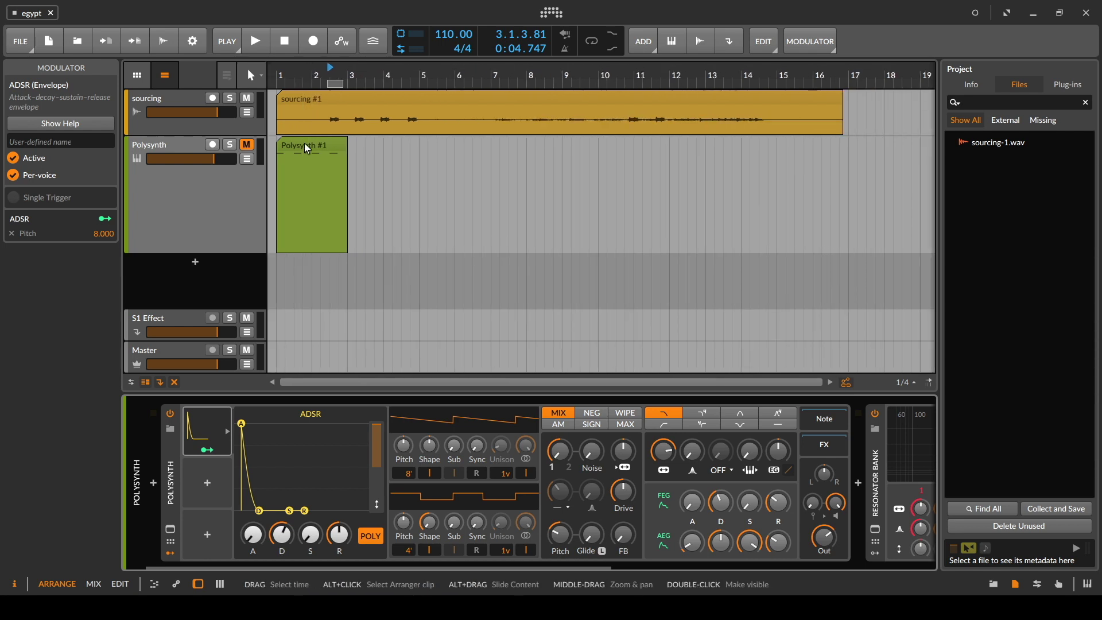
{"action": "left_click_drag", "start_coordinate": [301, 144], "coordinate": [407, 145]}
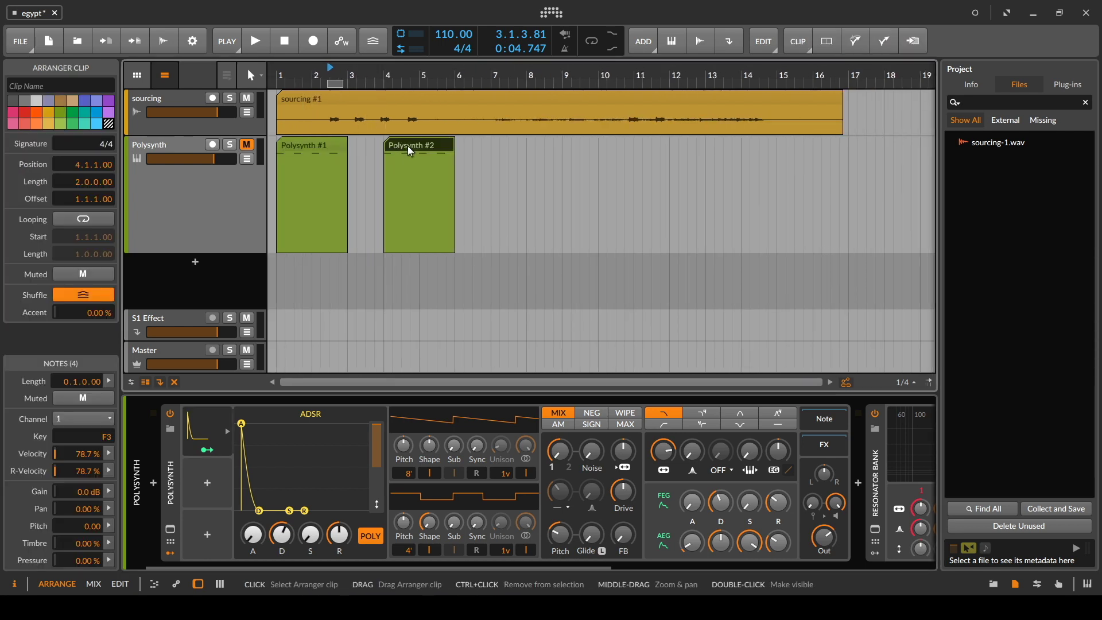
{"action": "left_click_drag", "start_coordinate": [520, 567], "coordinate": [743, 580]}
{"action": "key", "text": "e"}
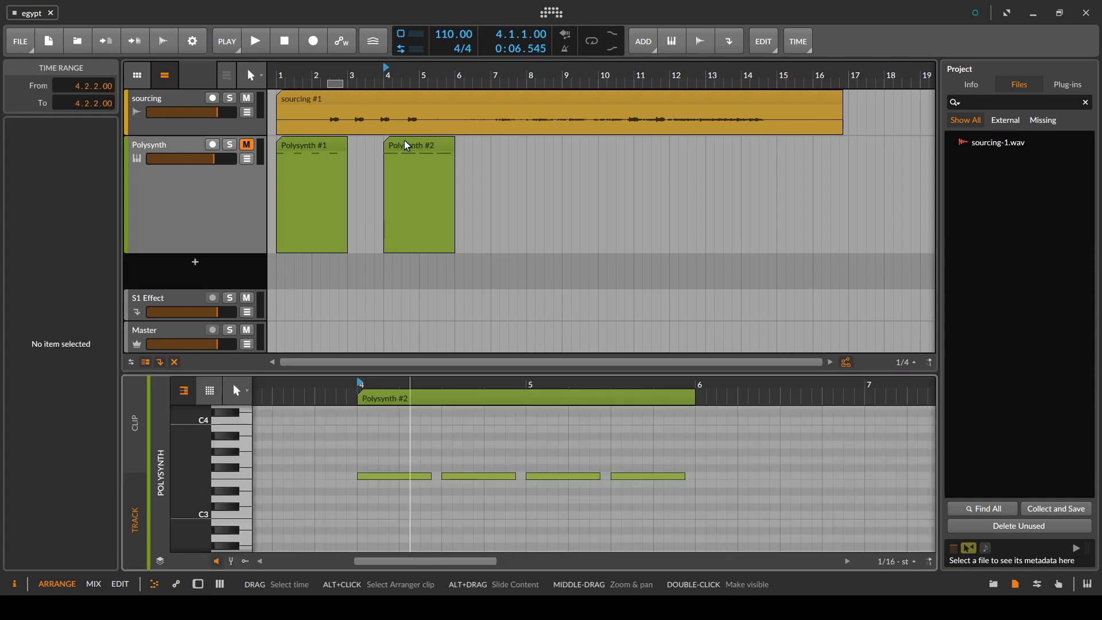
Select Polysynth #2, unmute the Polysynth track and mute the sourcing audio.
{"action": "left_click", "coordinate": [384, 77]}
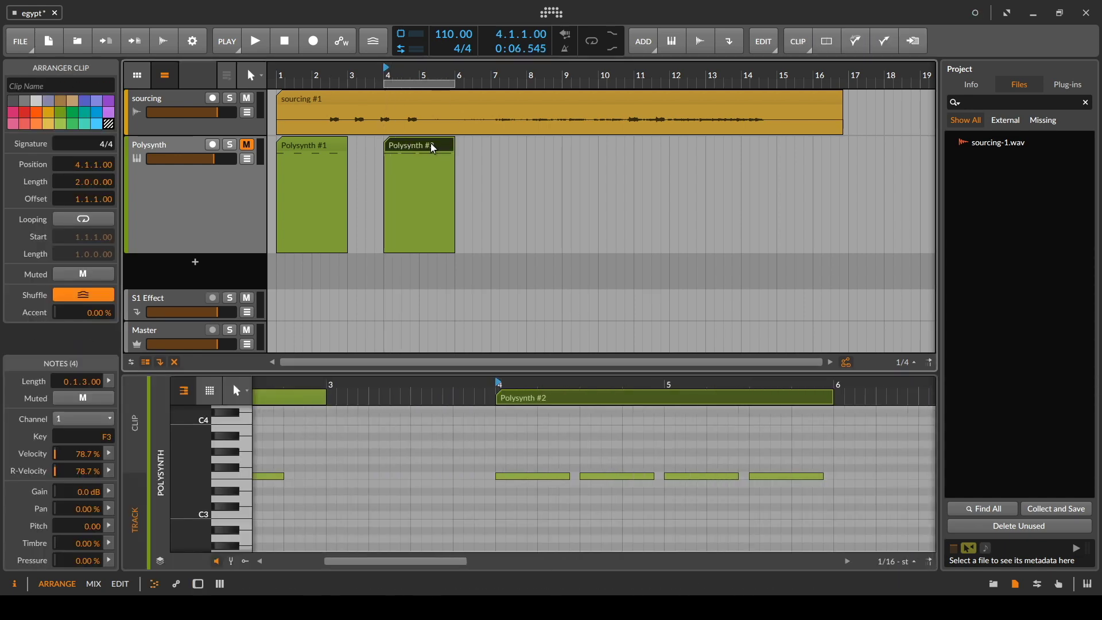
{"action": "left_click_drag", "start_coordinate": [381, 73], "coordinate": [381, 73]}
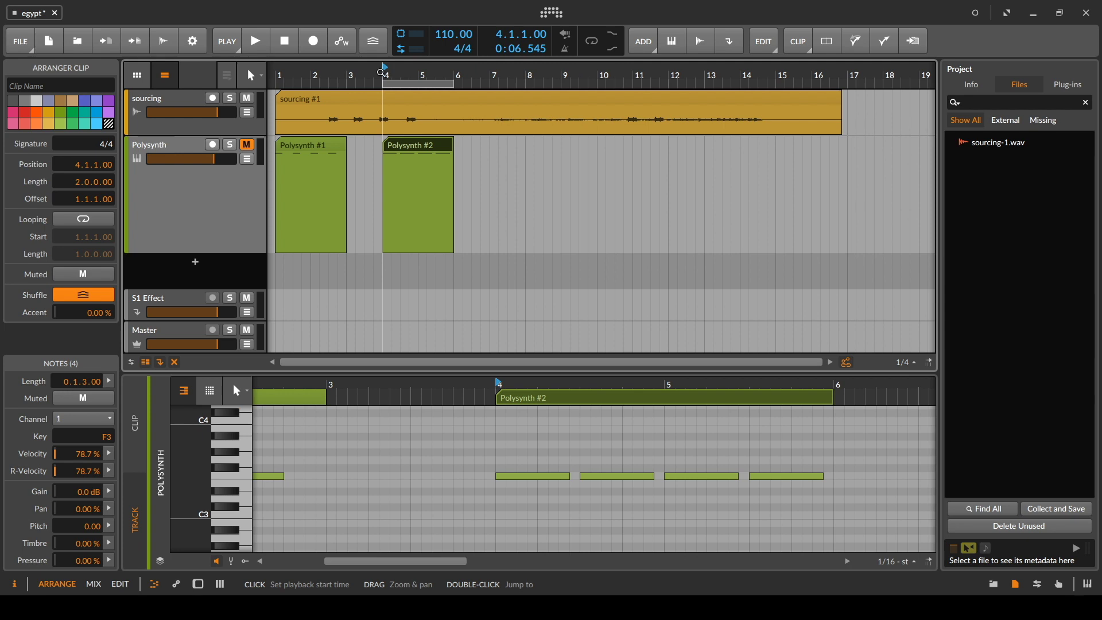
{"action": "left_click", "coordinate": [247, 144]}
{"action": "left_click", "coordinate": [246, 97]}
Back in the Polysynth chain, nudge the Resonator Bank frequency offset down and enable clip looping.
{"action": "key", "text": "d"}
{"action": "key", "text": "space"}
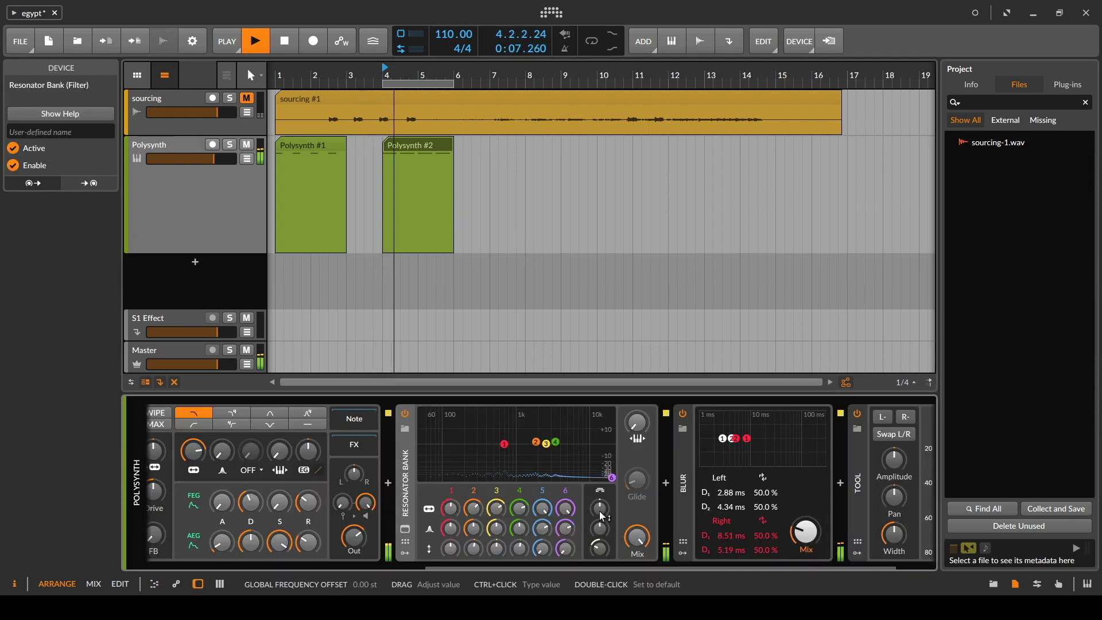
{"action": "mouse_move", "coordinate": [599, 508]}
{"action": "left_mouse_down"}
{"action": "mouse_move", "coordinate": [600, 522]}
{"action": "mouse_move", "coordinate": [605, 511]}
{"action": "left_mouse_up"}
{"action": "key", "text": "l"}
{"action": "key", "text": "space"}
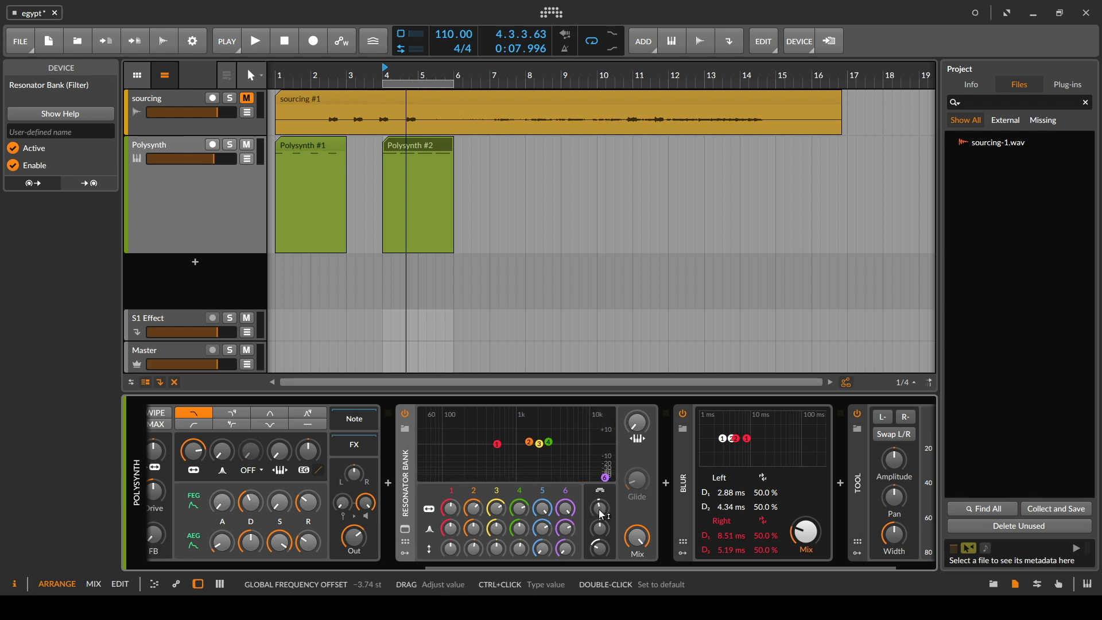
Sweep the global frequency offset while looping, reset it to zero, and save.
{"action": "key", "text": "space"}
{"action": "left_click_drag", "start_coordinate": [601, 513], "coordinate": [600, 528]}
{"action": "key", "text": "space"}
{"action": "double_click", "coordinate": [599, 509]}
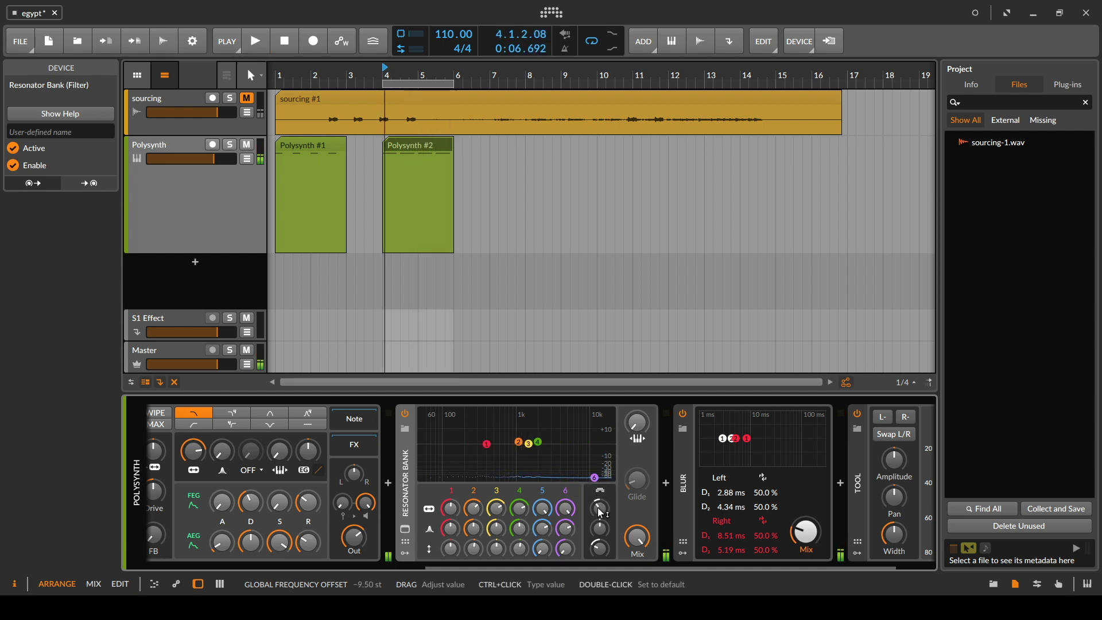
{"action": "key", "text": "ctrl+s"}
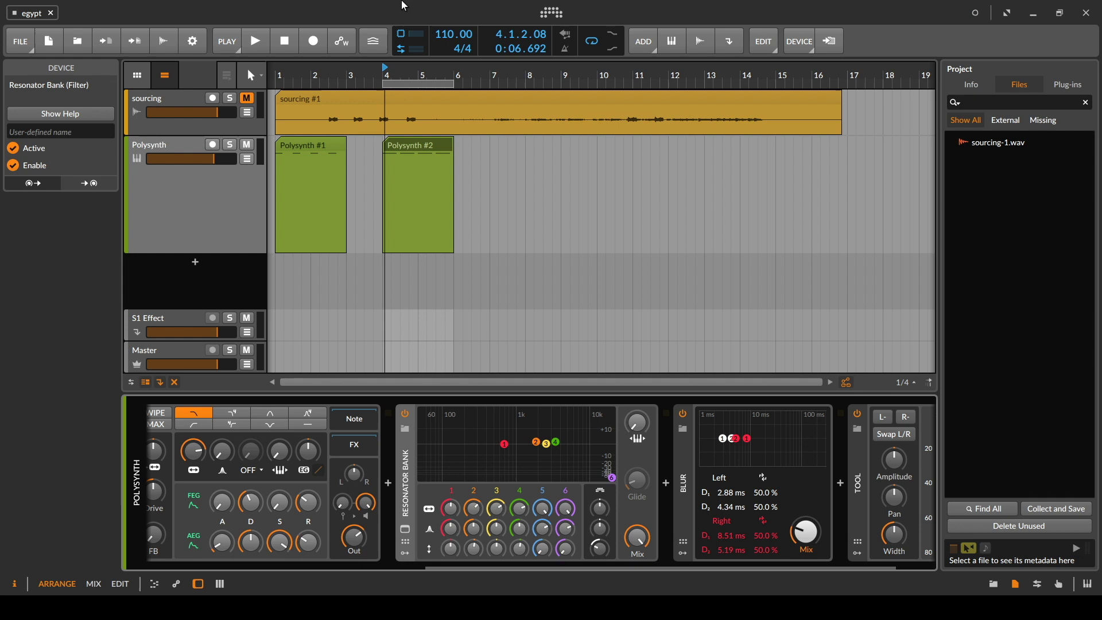